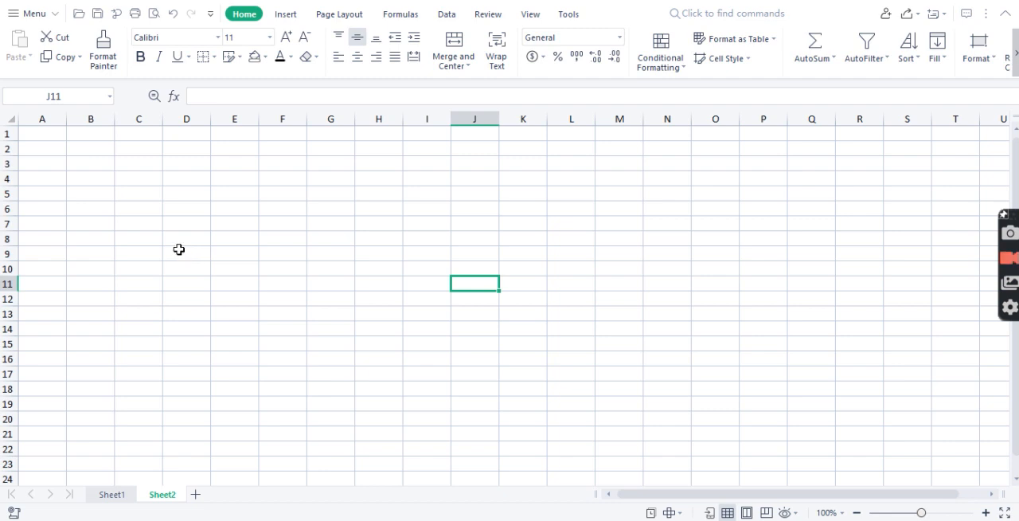
Start a formula in cell C4 with an equals sign, using the on-screen keyboard.
left_click(128, 182)
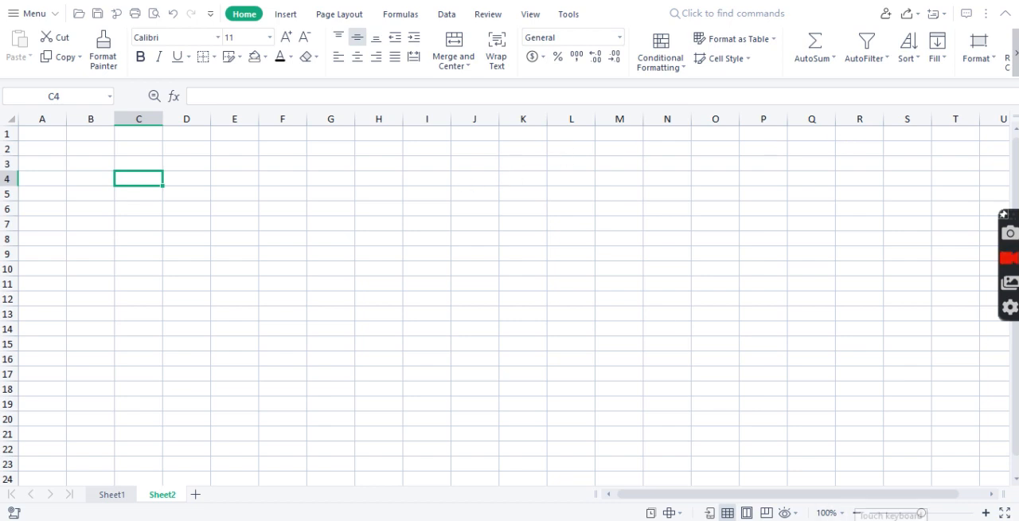
left_click_drag(662, 164, 542, 145)
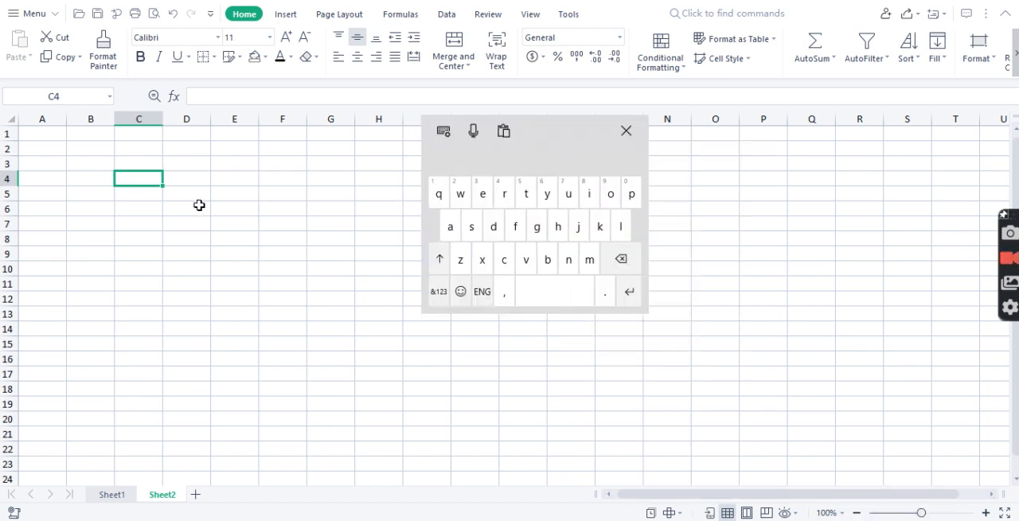
left_click_drag(536, 143, 543, 138)
left_click(445, 285)
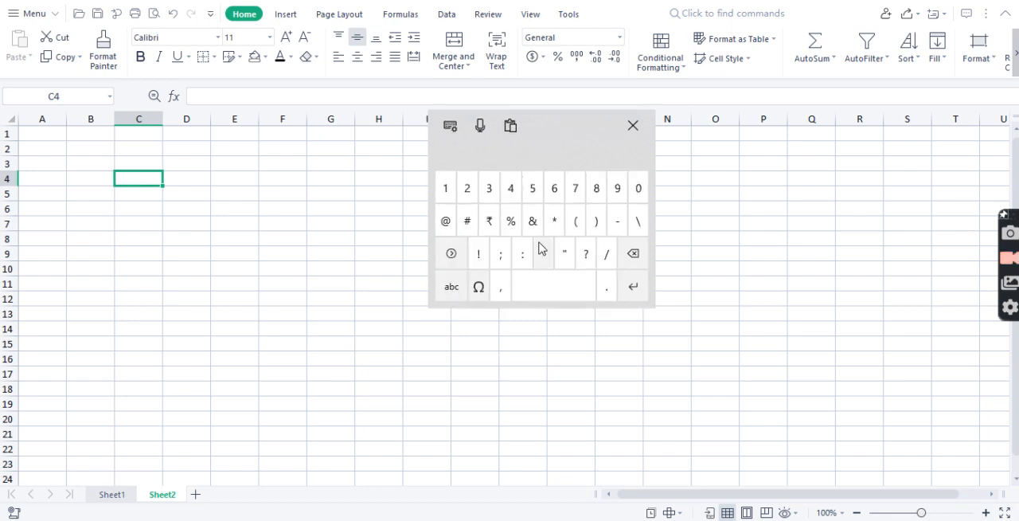
left_click(451, 253)
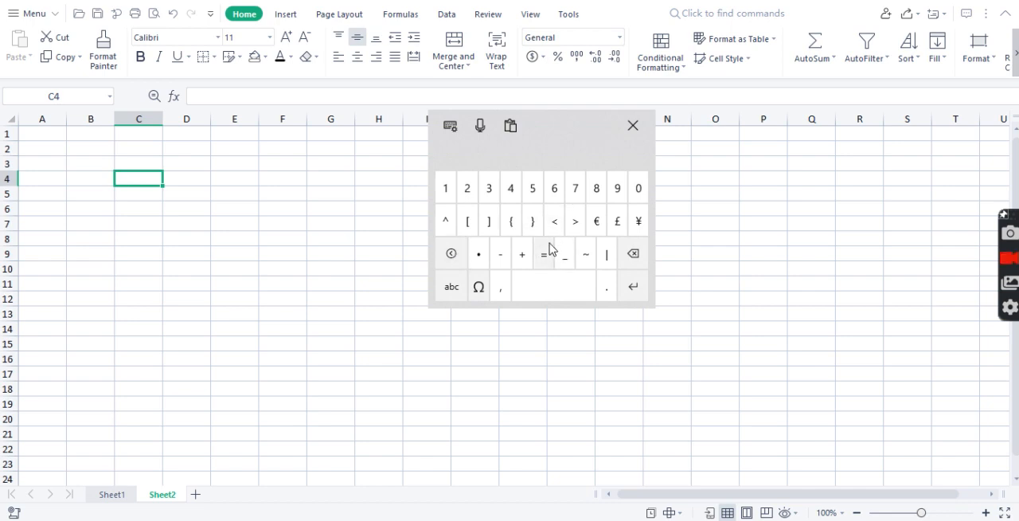
left_click(543, 257)
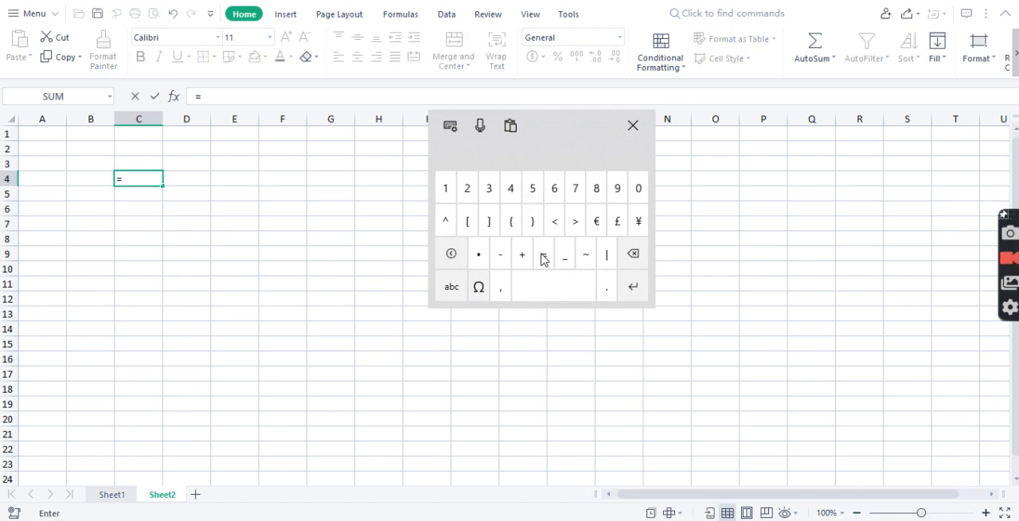
left_click(452, 285)
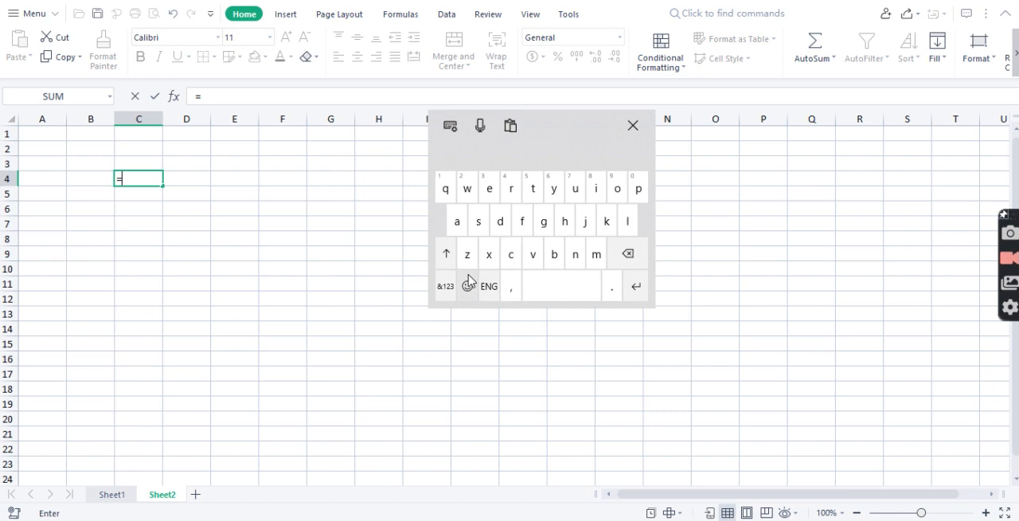
left_click(445, 286)
left_click(574, 223)
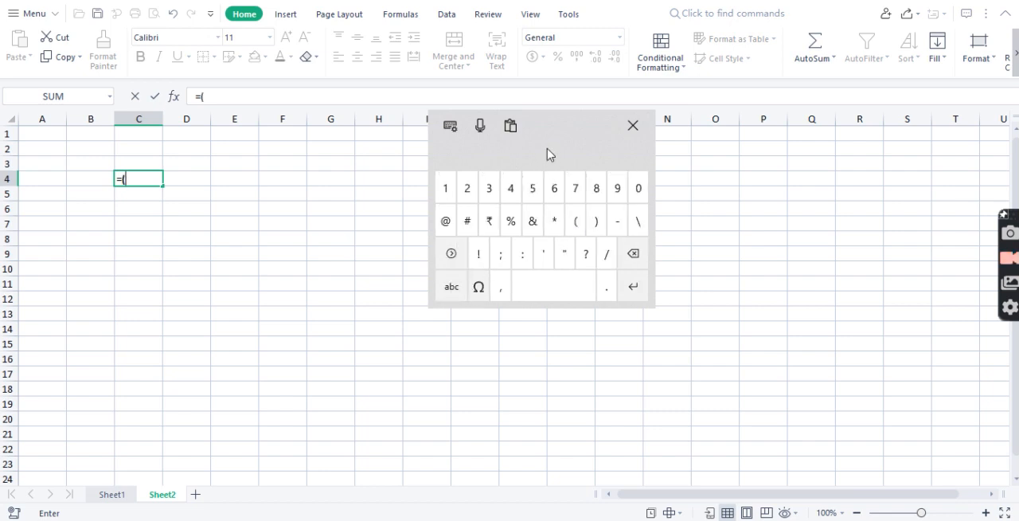
left_click_drag(546, 152, 576, 150)
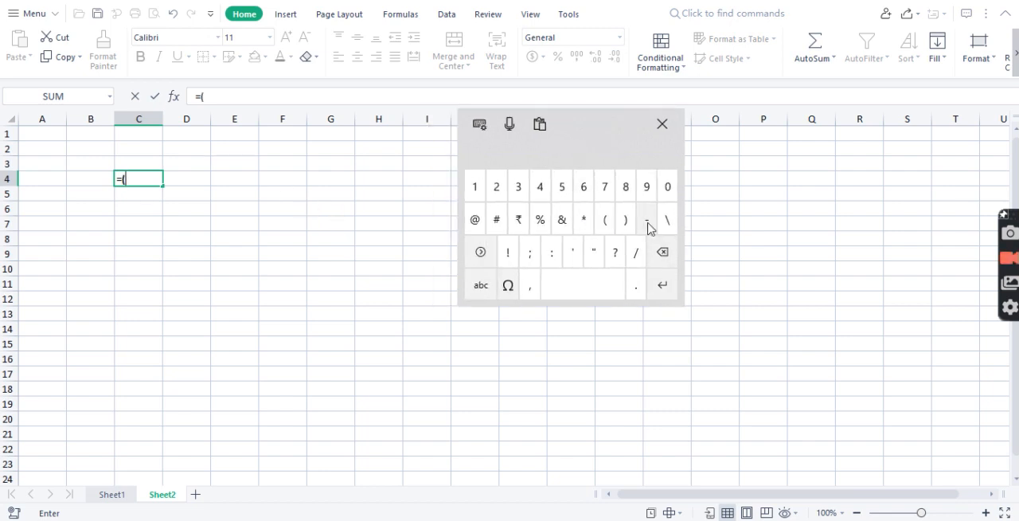
left_click(662, 252)
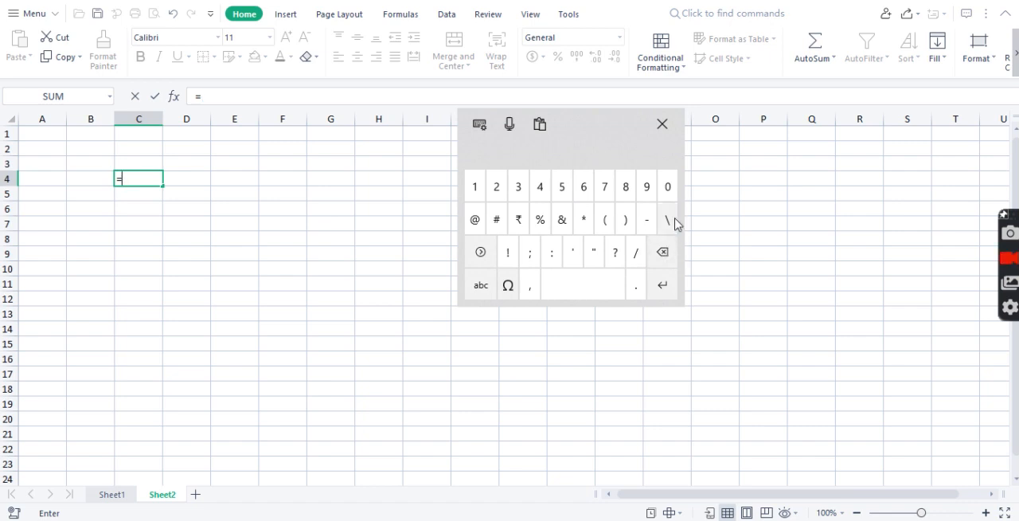
Add the SUM function name and its opening parenthesis to the formula in C4.
left_click(482, 283)
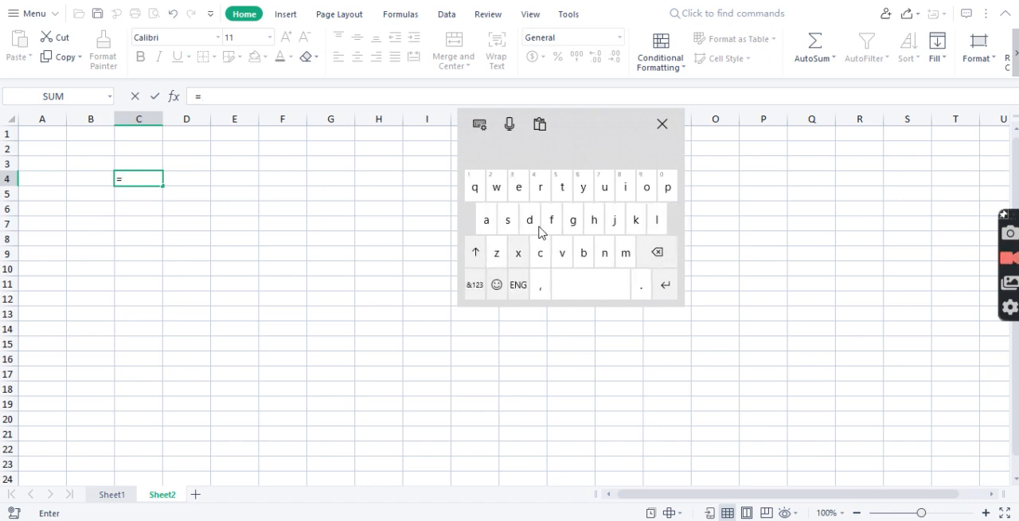
left_click(507, 220)
left_click(599, 196)
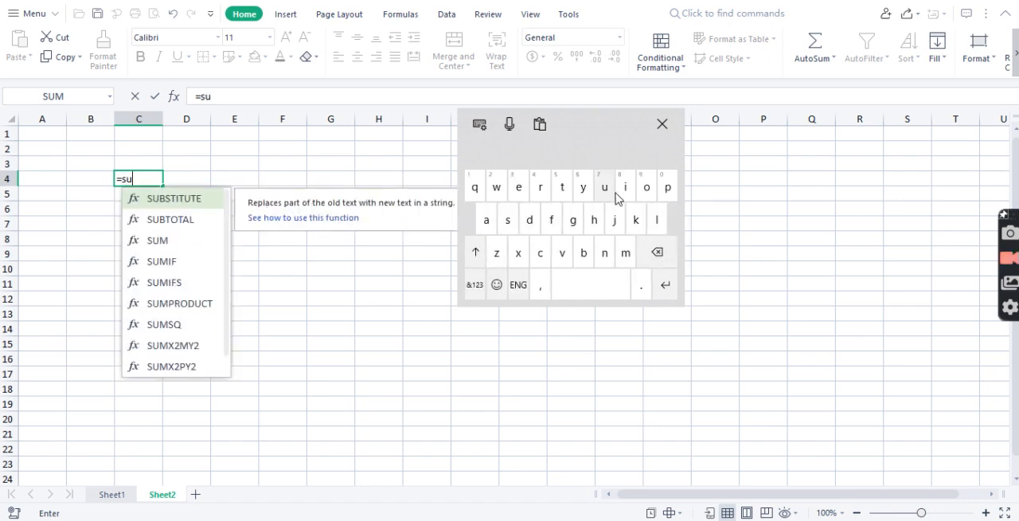
left_click(626, 253)
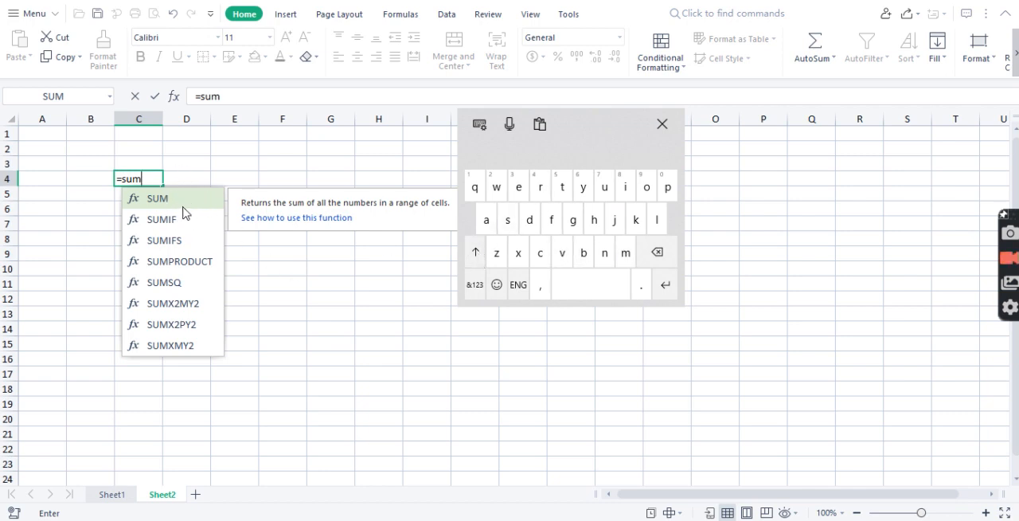
left_click(481, 288)
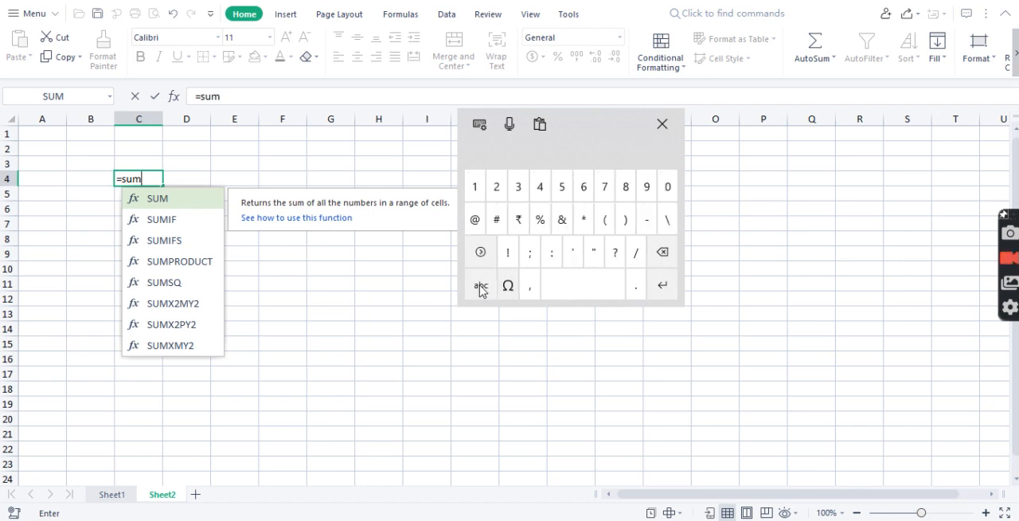
left_click(608, 224)
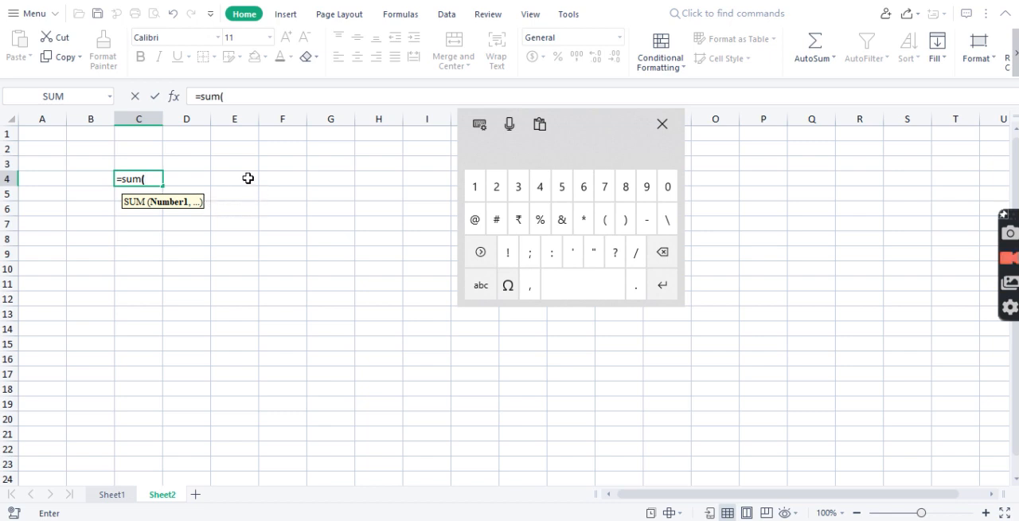
Complete the SUM formula in C4 with the range E4:E8 and a closing parenthesis, and commit it.
left_click_drag(240, 182, 238, 233)
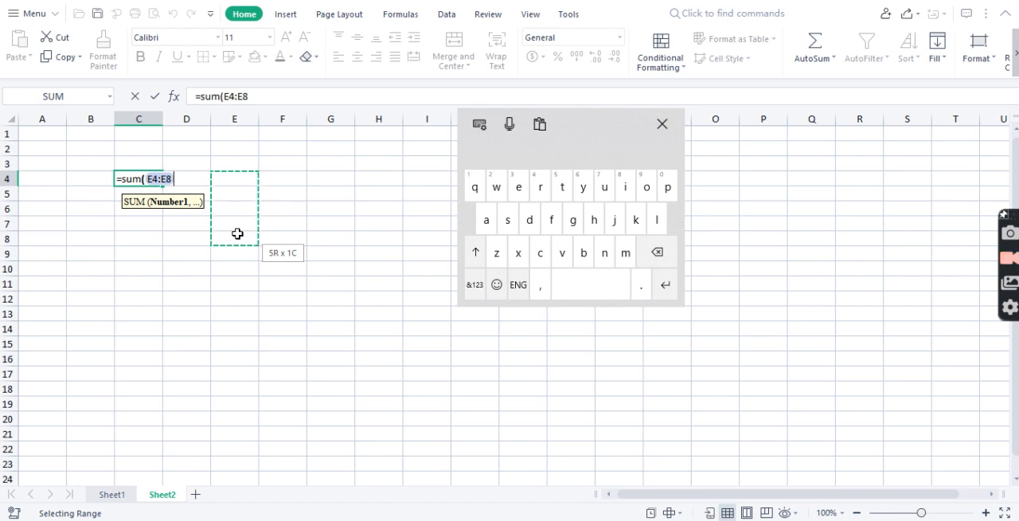
left_click_drag(237, 233, 237, 233)
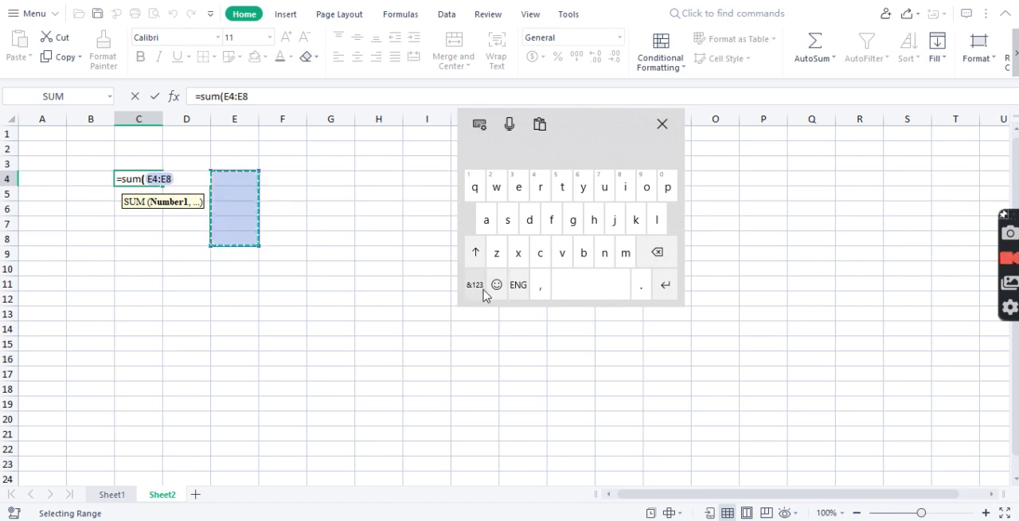
left_click(482, 285)
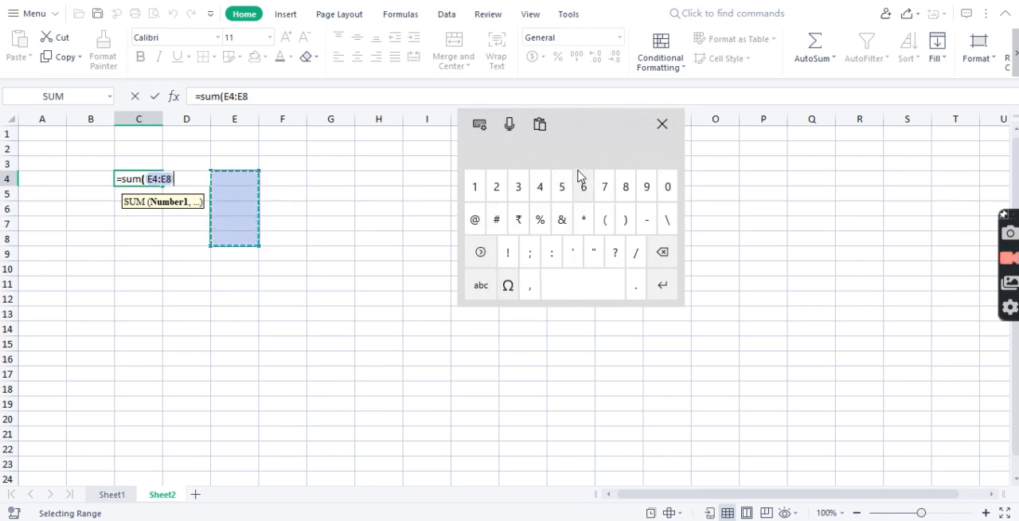
left_click(627, 223)
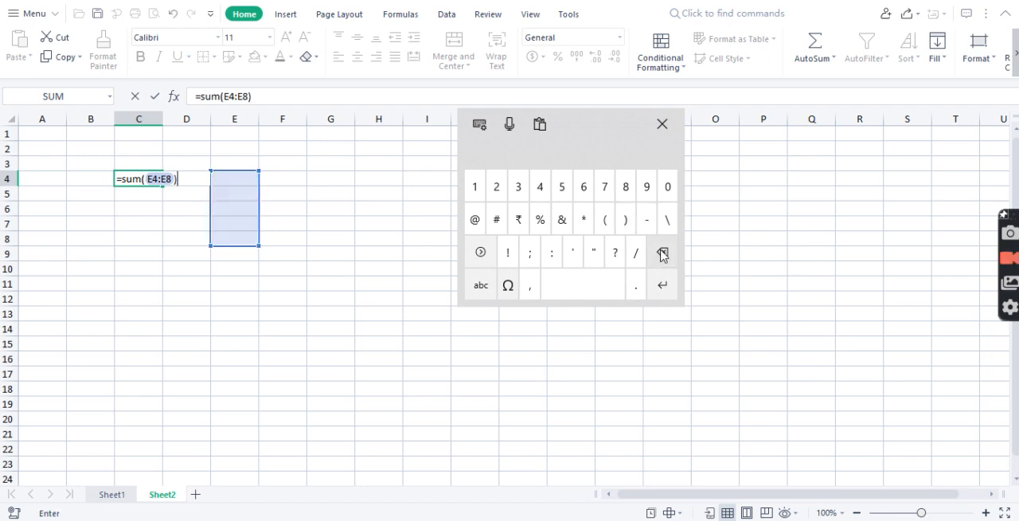
left_click(664, 287)
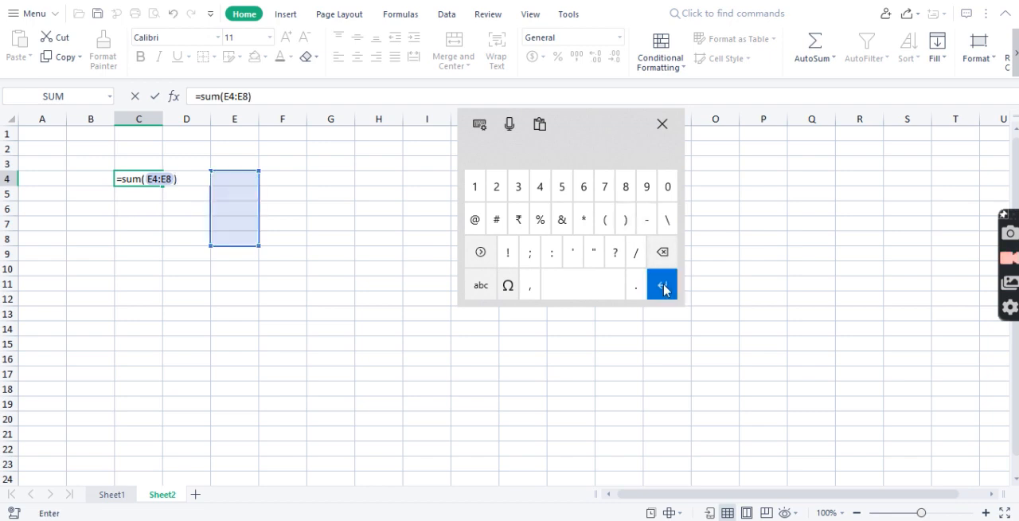
left_click(143, 177)
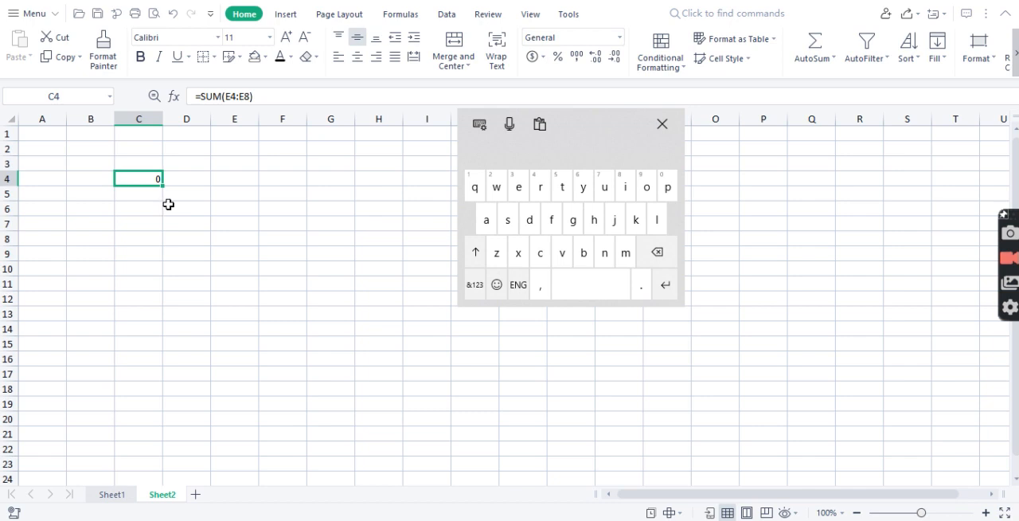
Enter 1 in cell E5 and 2 in cell E6.
left_click(240, 208)
left_click(240, 192)
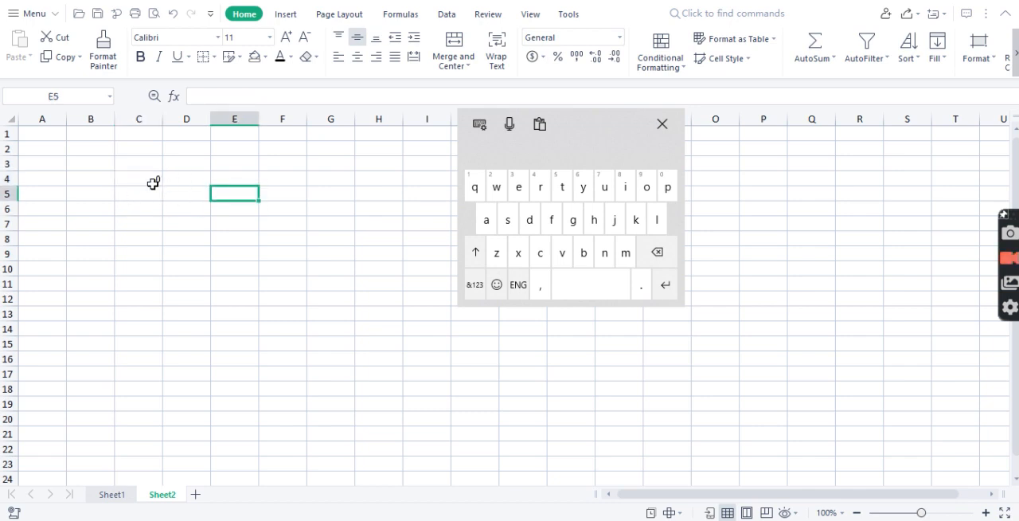
left_click(474, 284)
left_click(474, 186)
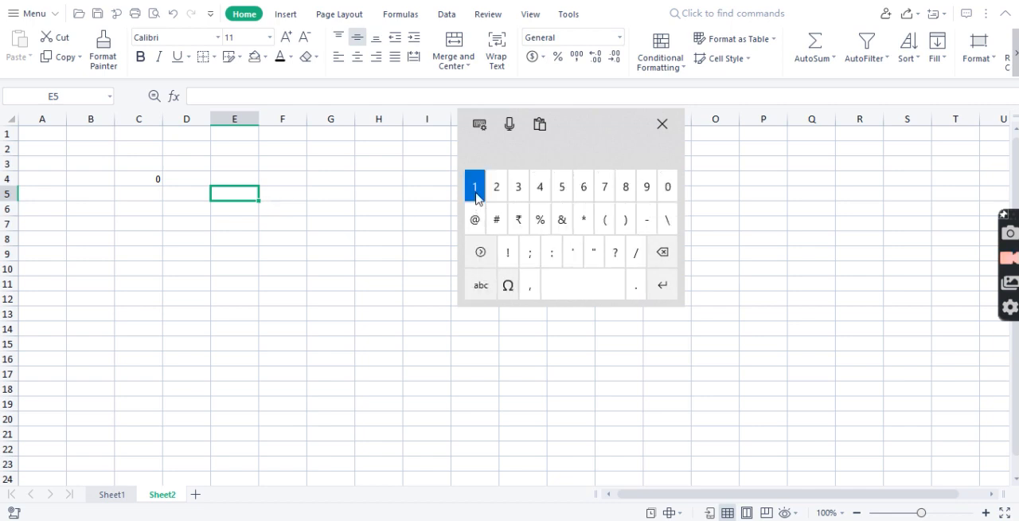
left_click(231, 207)
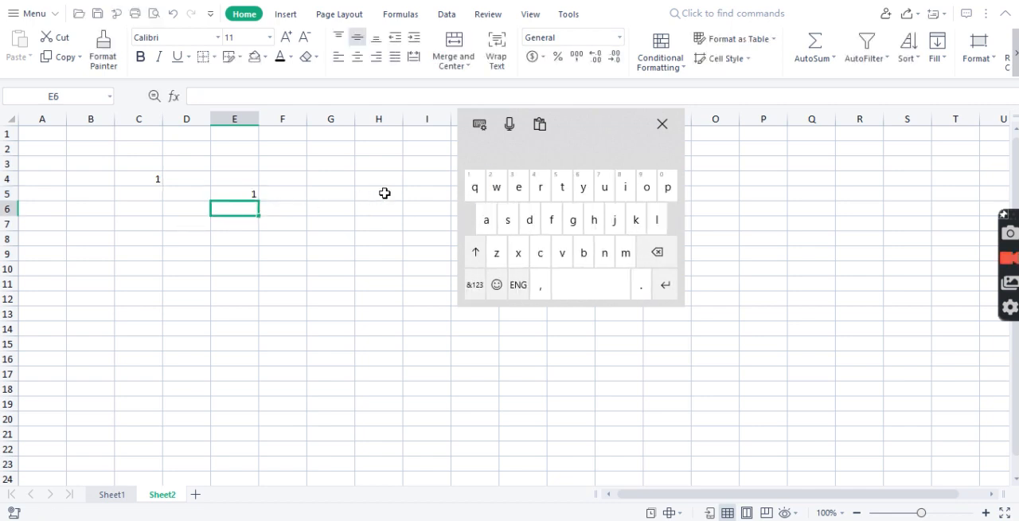
left_click(475, 285)
left_click(495, 186)
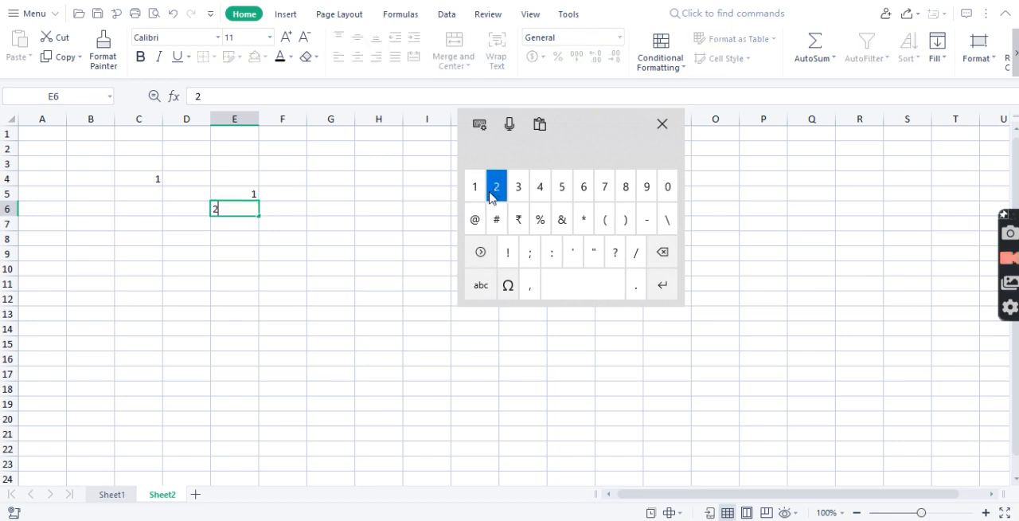
Enter 3 in cell E7 and 4 in cell E8.
left_click(254, 223)
left_click(479, 285)
left_click(476, 285)
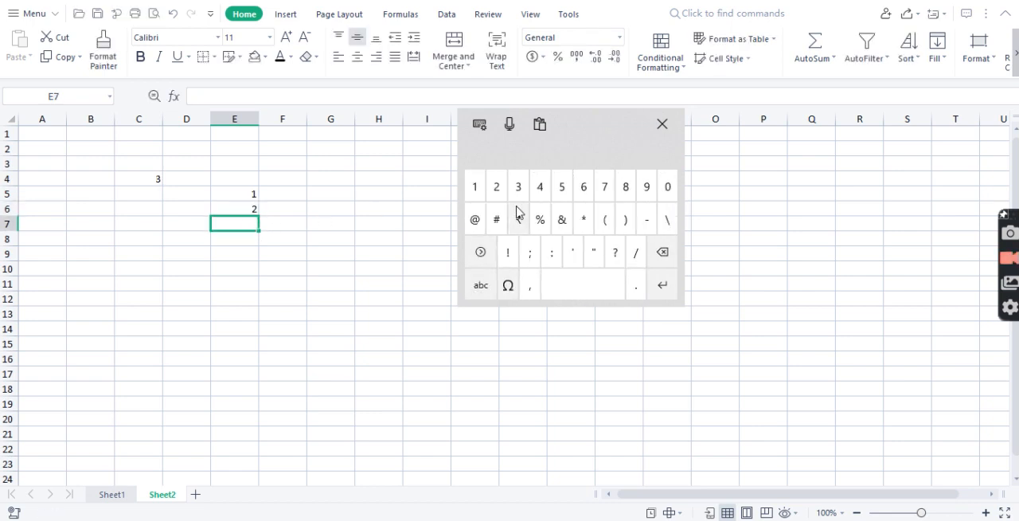
left_click(518, 189)
left_click(371, 266)
left_click(248, 239)
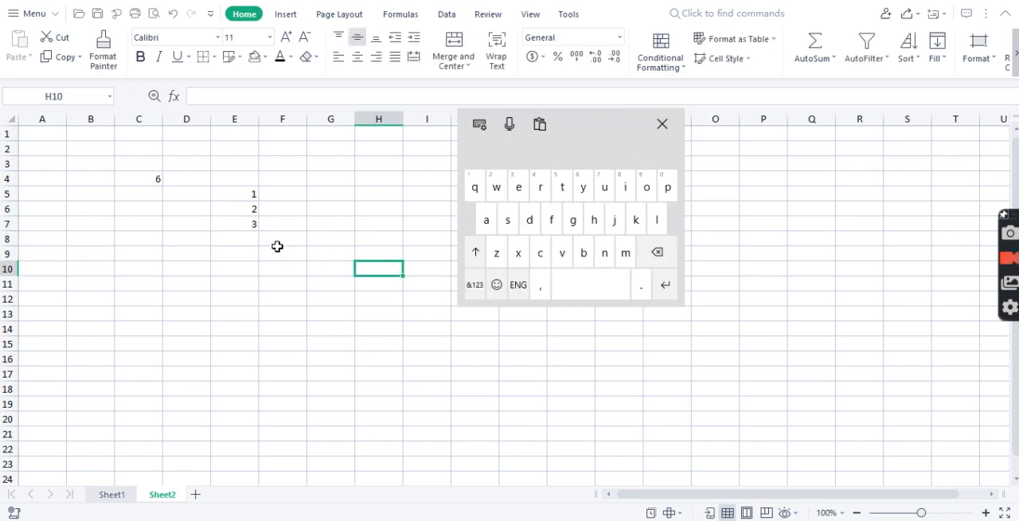
left_click(477, 285)
left_click(545, 194)
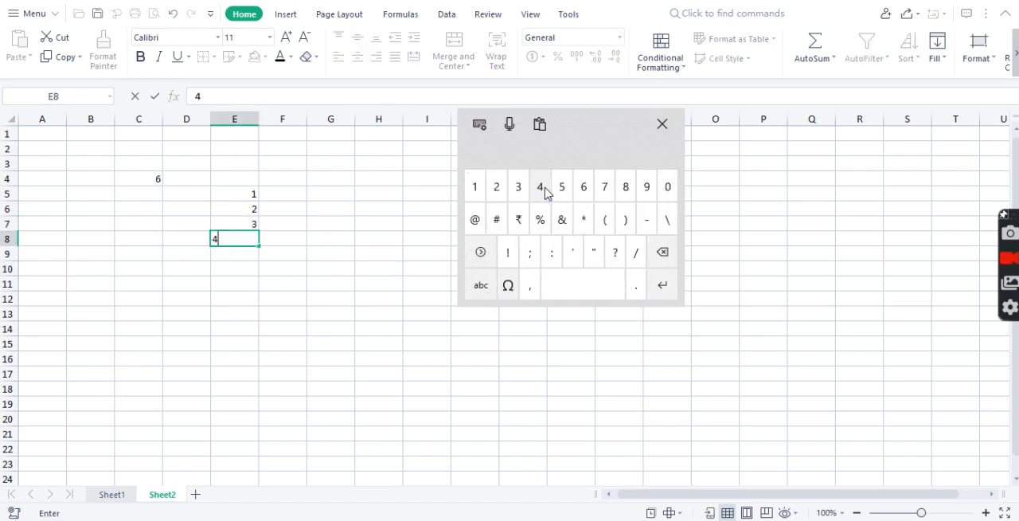
left_click(365, 270)
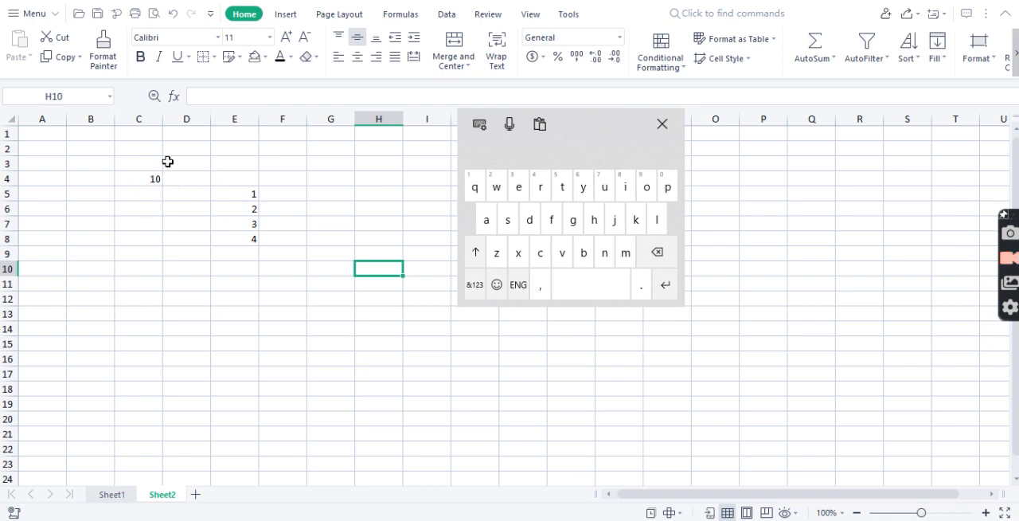
Highlight the whole formula of cell C4 to review it, leaving it as it is.
left_click(132, 179)
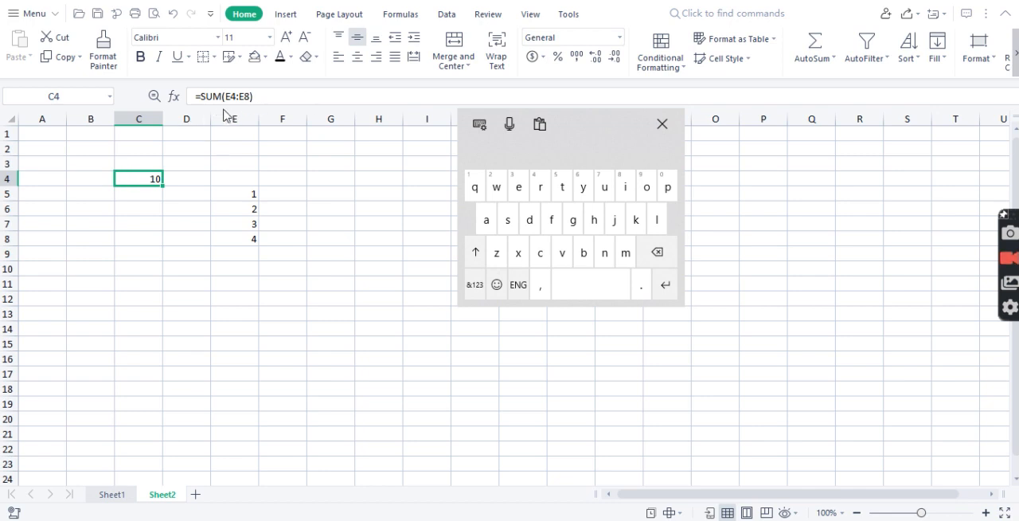
left_click_drag(257, 98, 191, 97)
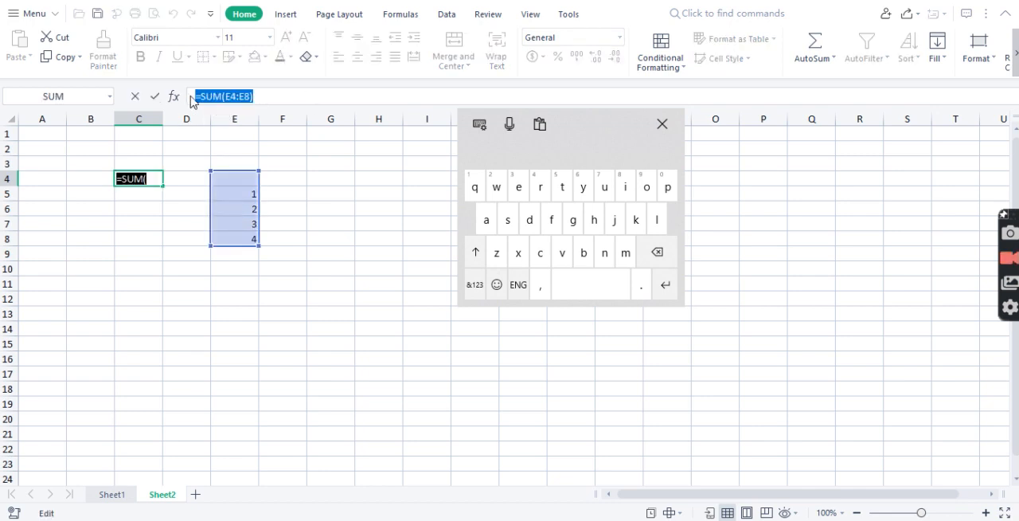
left_click(665, 284)
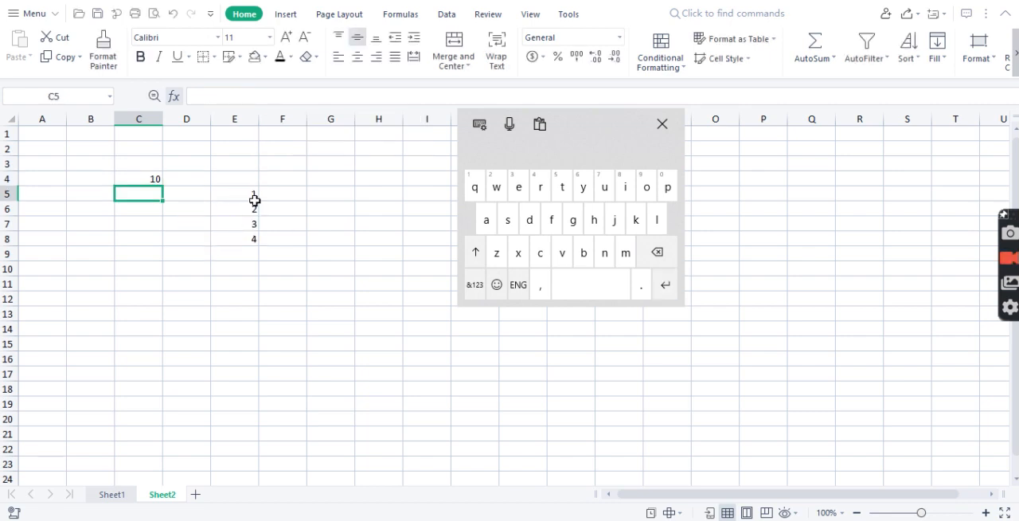
Copy the SUM formula cell C4 and paste it into cell C13 with the formula kept.
left_click(147, 176)
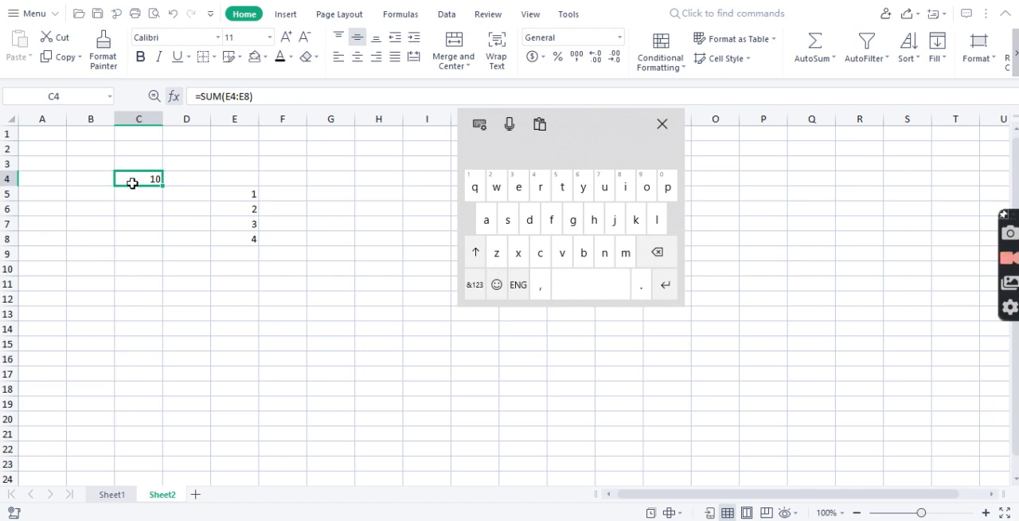
right_click(136, 183)
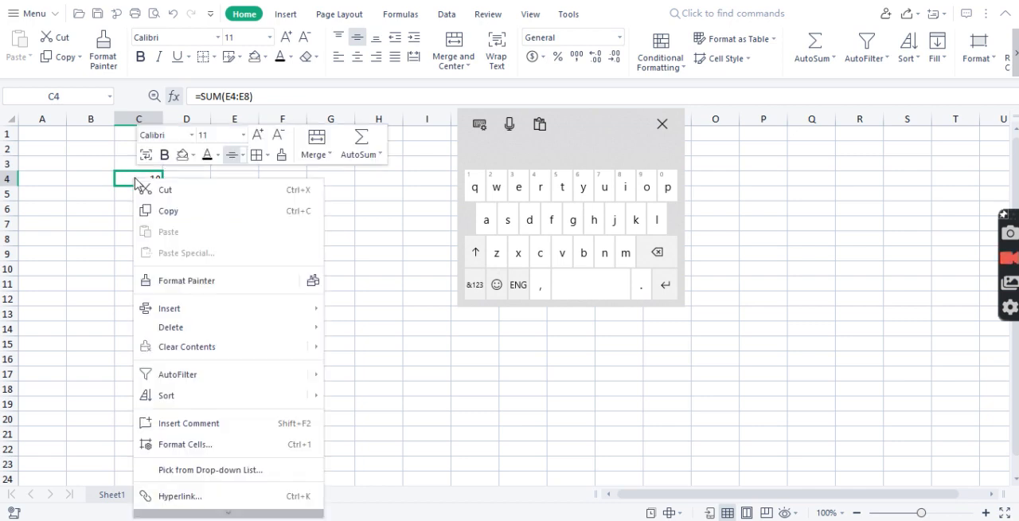
left_click(191, 214)
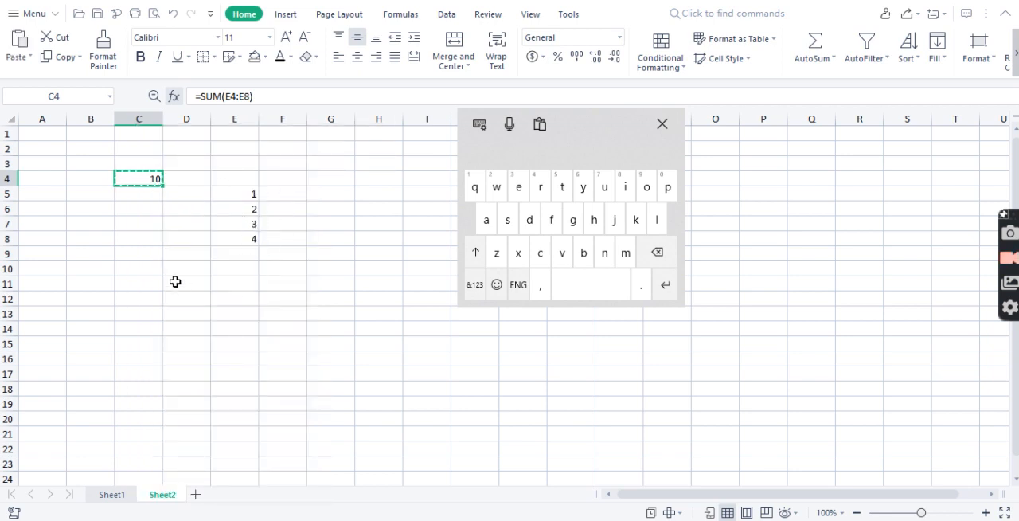
left_click(139, 286)
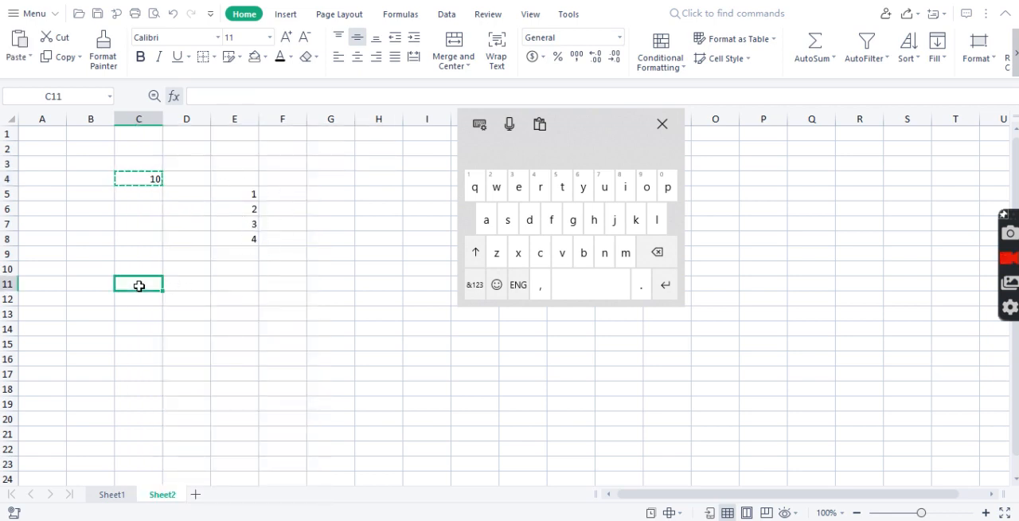
left_click(139, 313)
right_click(134, 316)
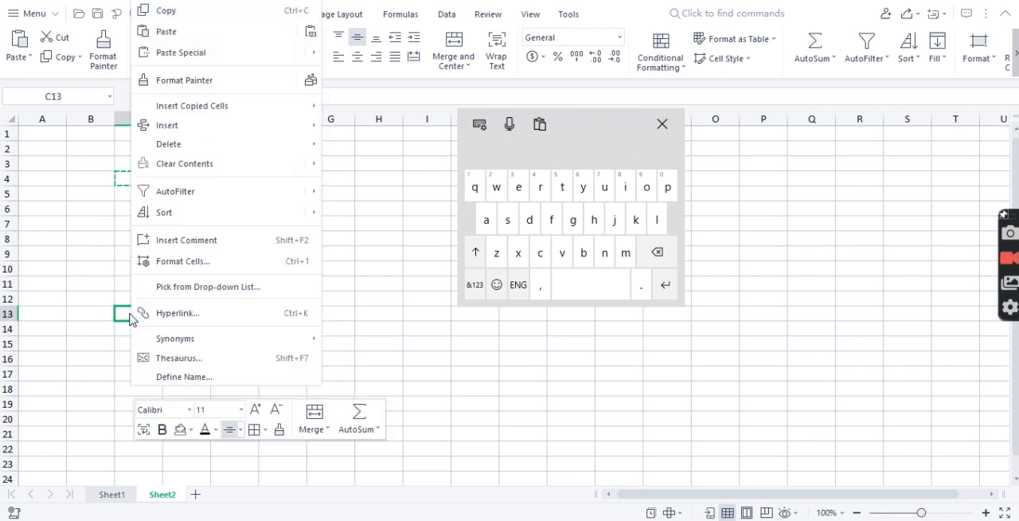
key("ctrl+v")
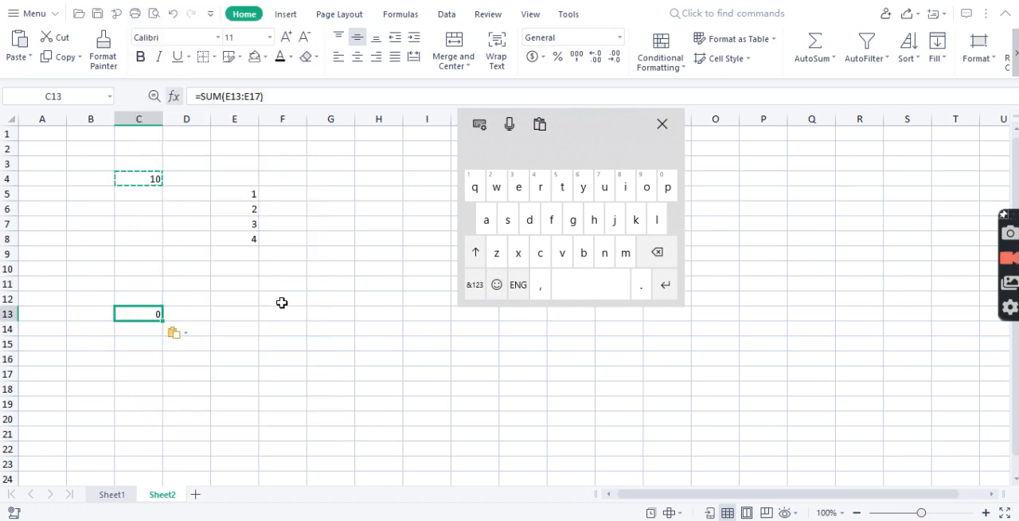
left_click(180, 333)
left_click(227, 359)
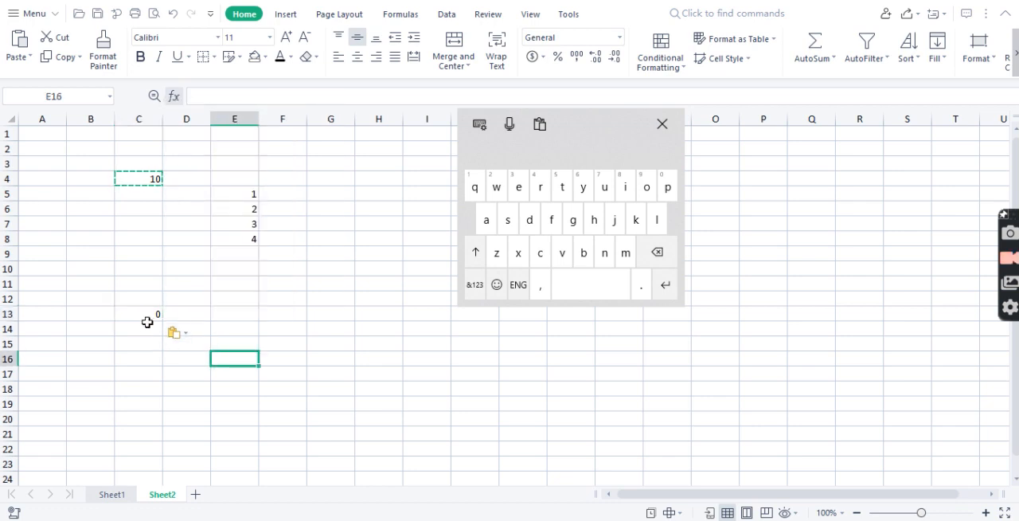
Inspect the formula in C13 without changing it, and compare it with the formula in C4 and the numbers in E5:E8.
left_click(152, 316)
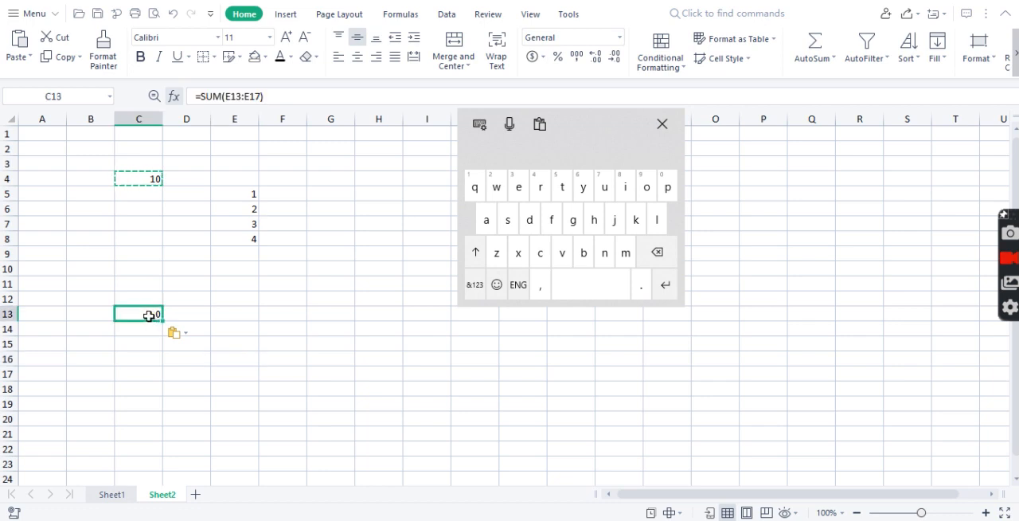
double_click(152, 315)
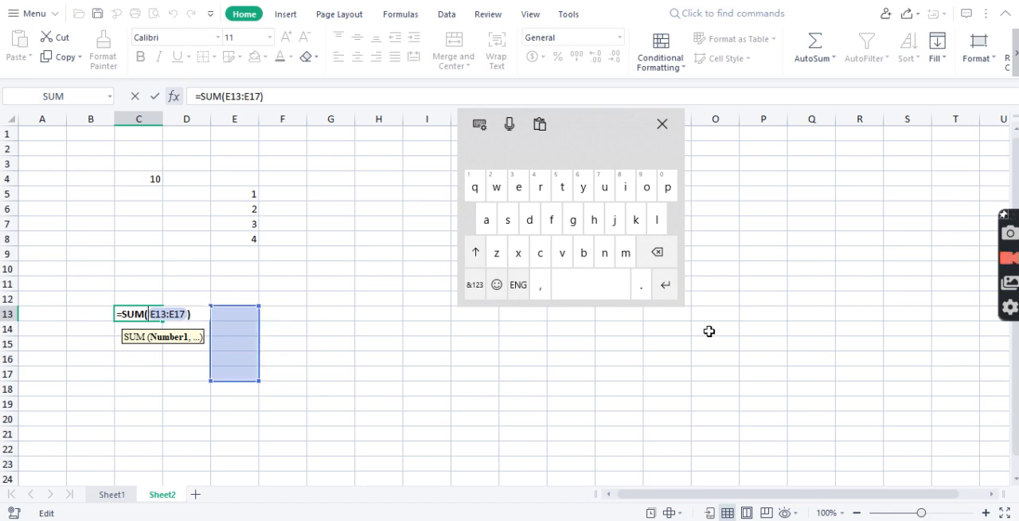
left_click(666, 285)
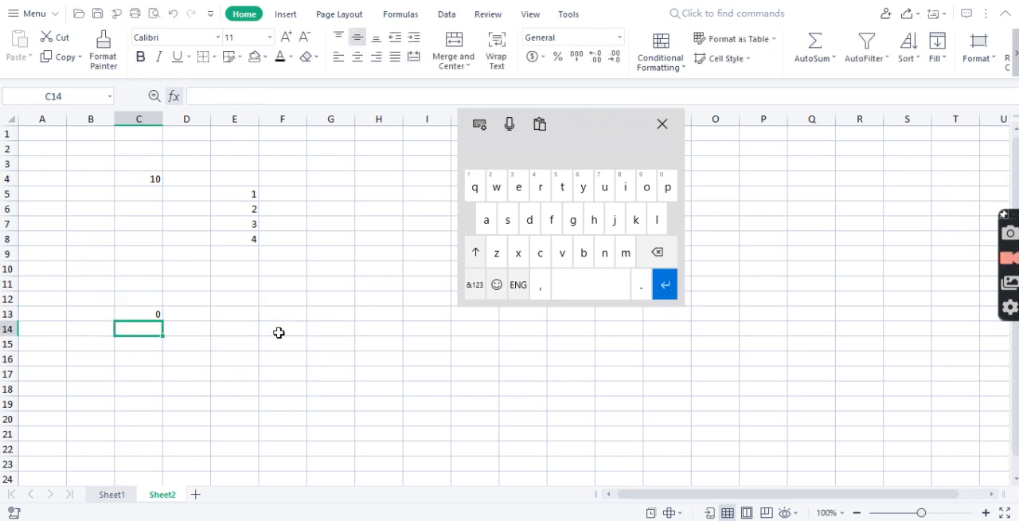
left_click(148, 183)
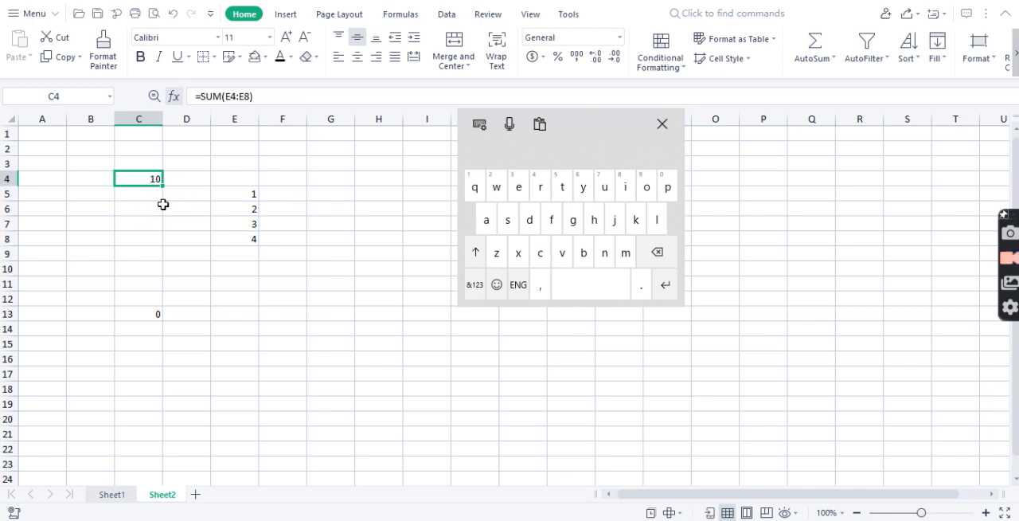
left_click_drag(252, 193, 247, 246)
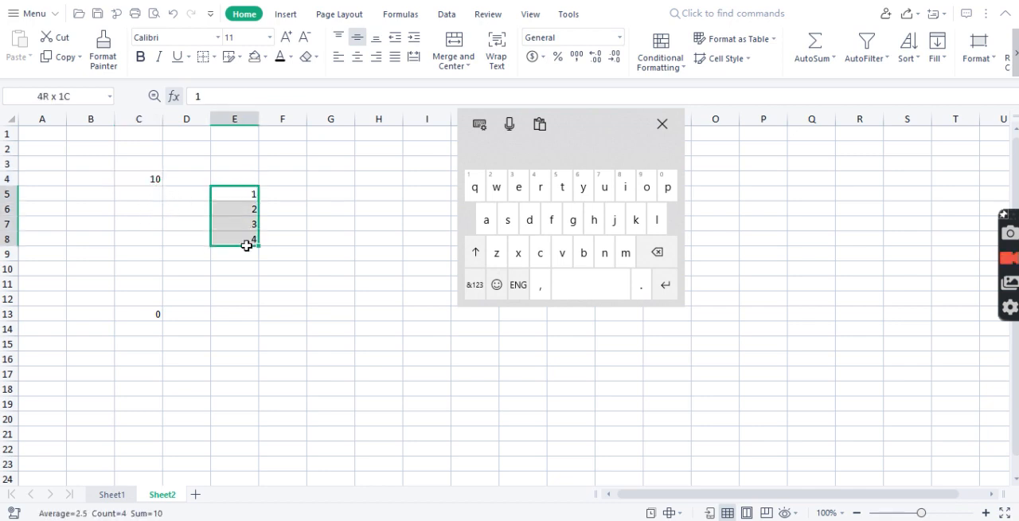
Copy cell C4 and paste only its value into cell F14.
left_click(143, 179)
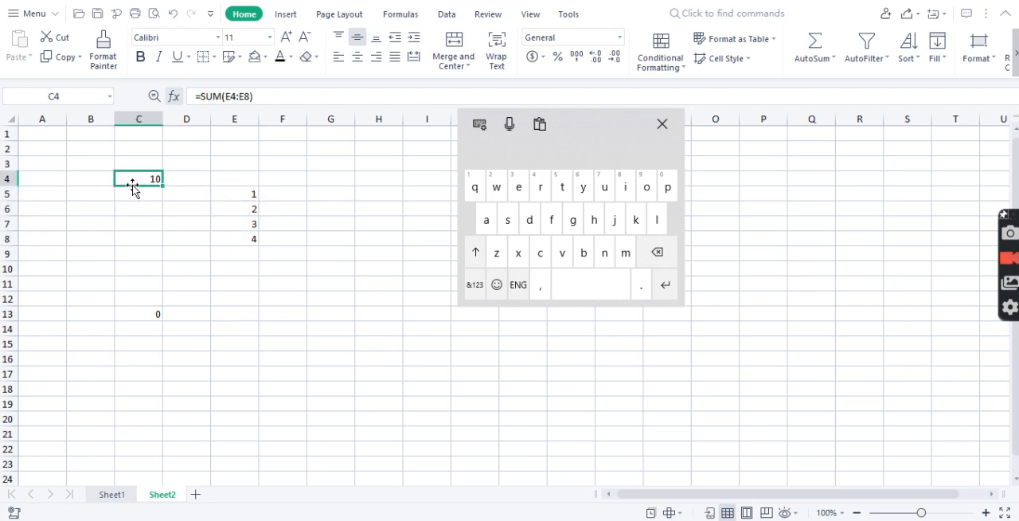
right_click(126, 180)
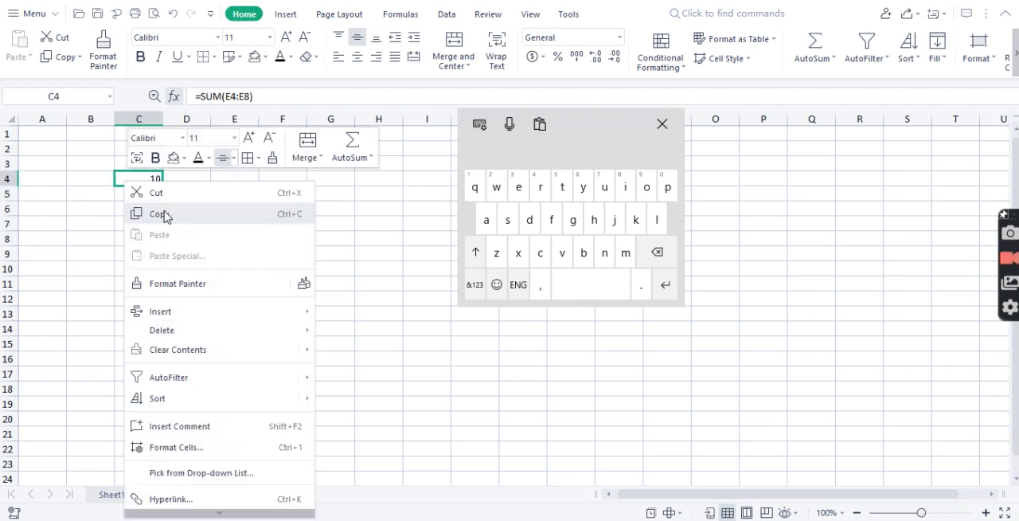
left_click(160, 214)
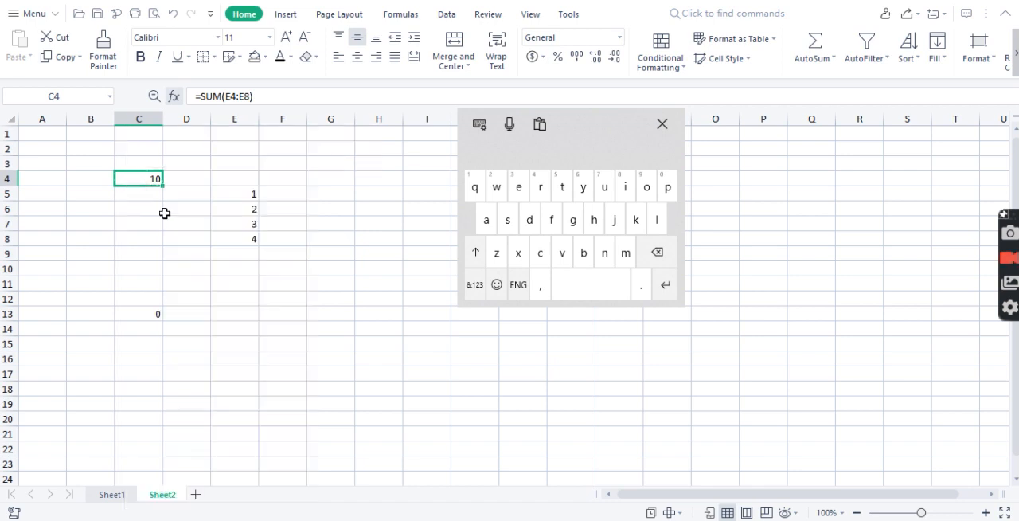
left_click(264, 331)
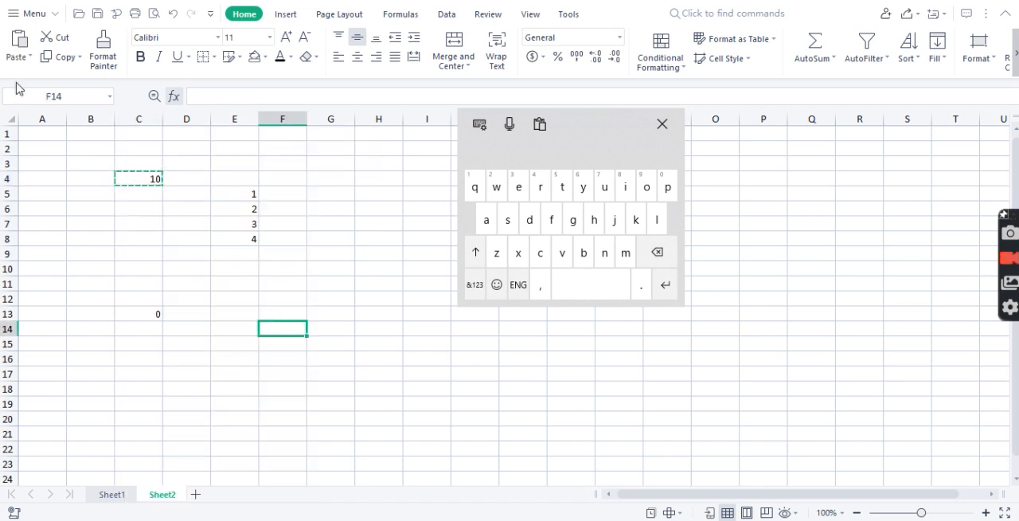
left_click(24, 57)
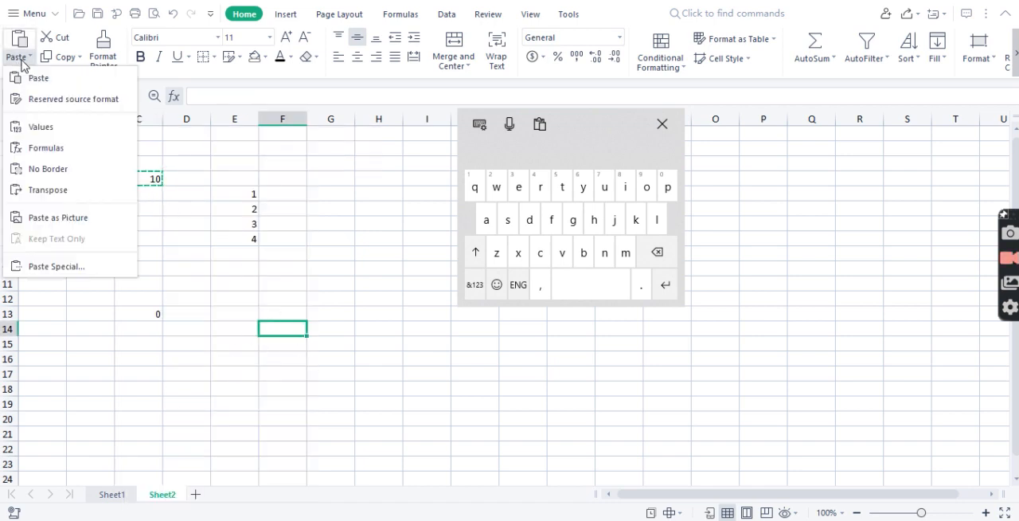
left_click(42, 127)
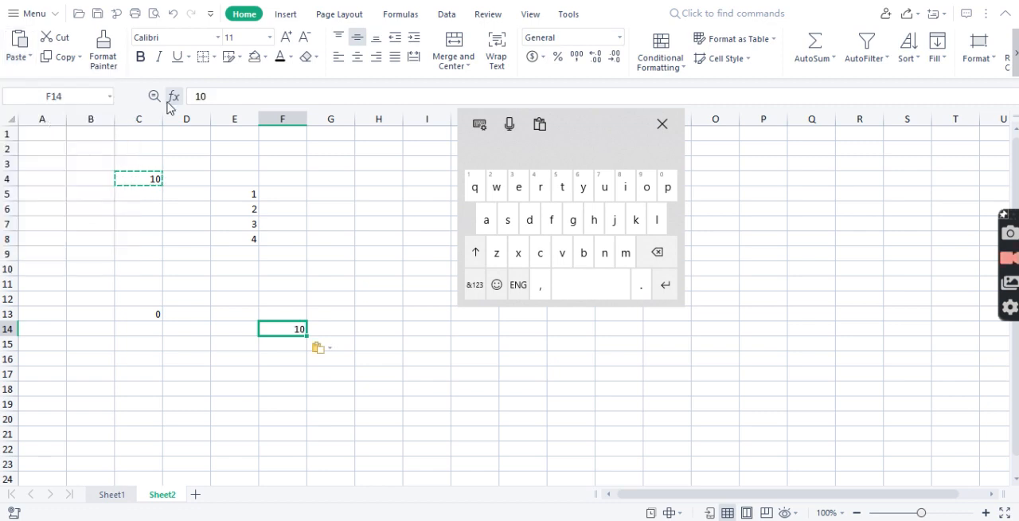
Examine the content of cell F14 without changing it, and move the on-screen keyboard aside.
double_click(285, 327)
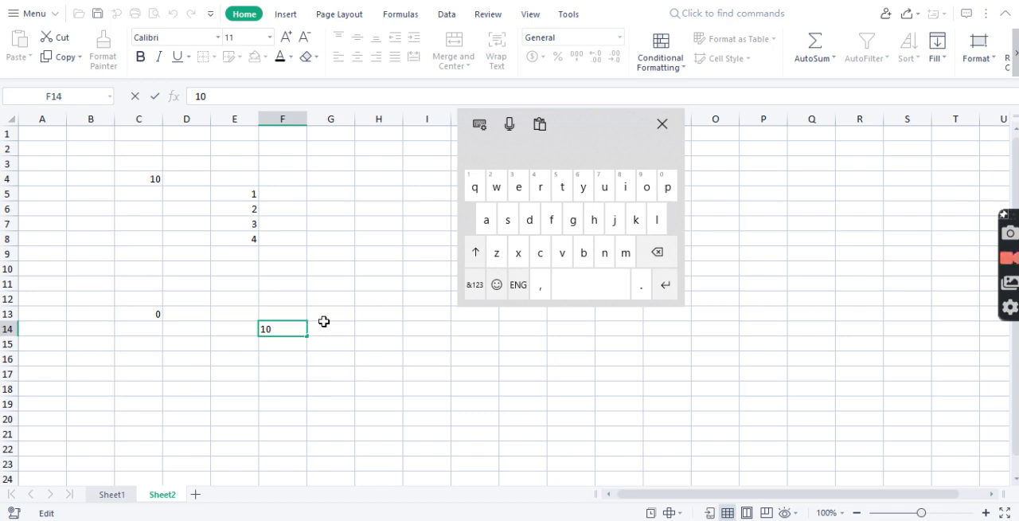
left_click(327, 363)
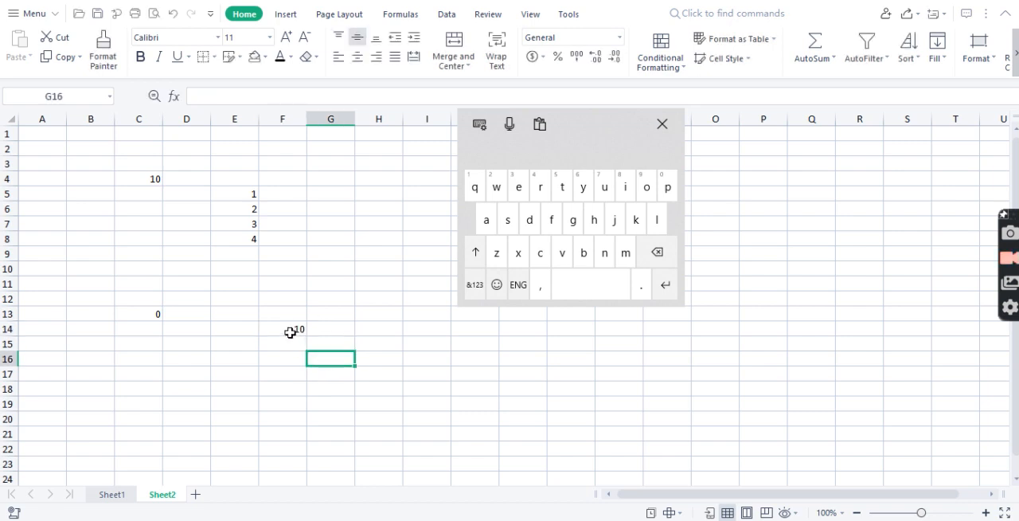
left_click(291, 332)
left_click(331, 301)
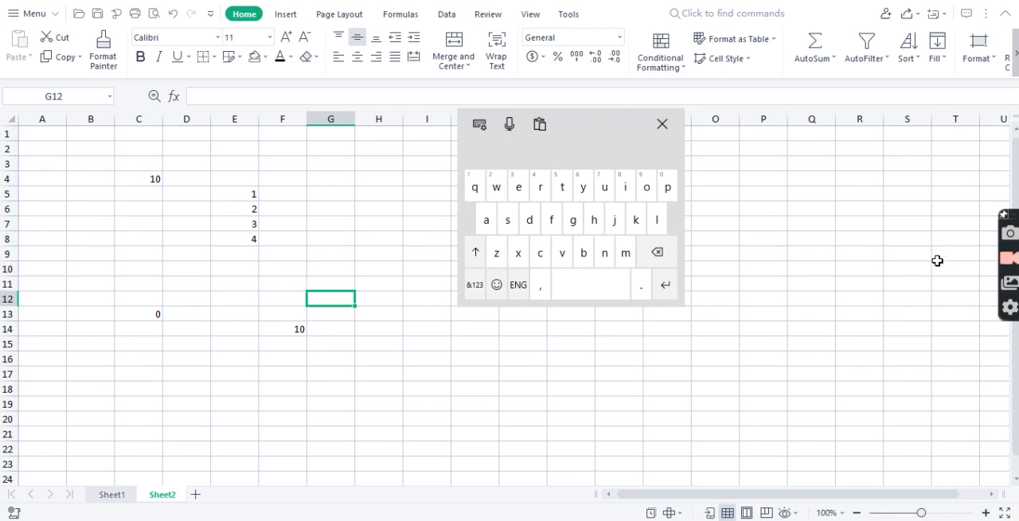
left_click_drag(593, 143, 653, 140)
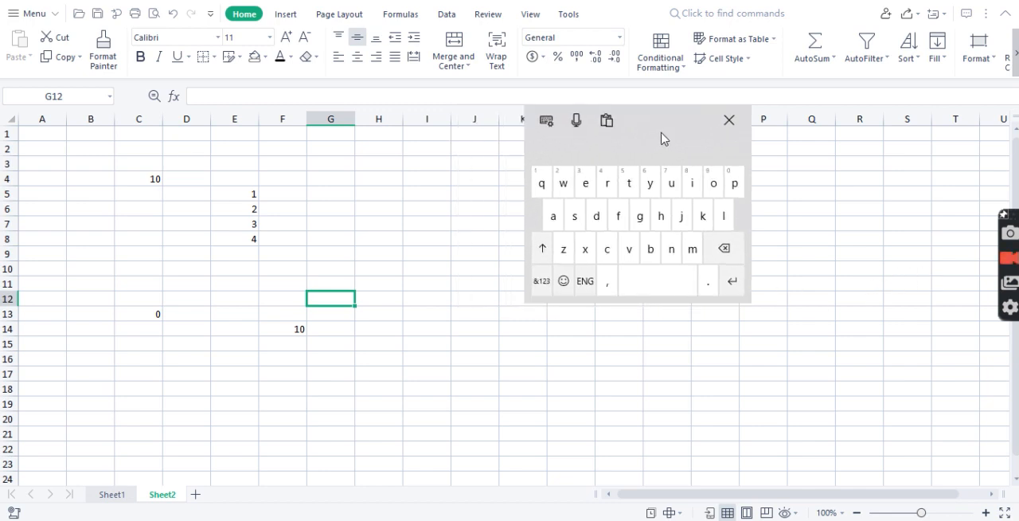